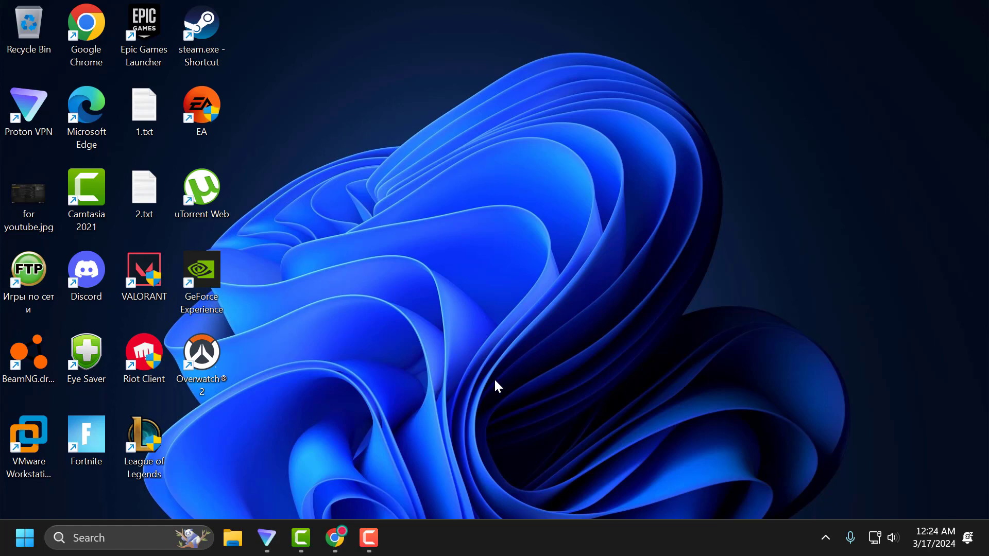
# - Open Network Connections with ncpa.cpl from Run, check the Ethernet options, then close it
pyautogui.rightClick(23, 539)
pyautogui.click(48, 441)
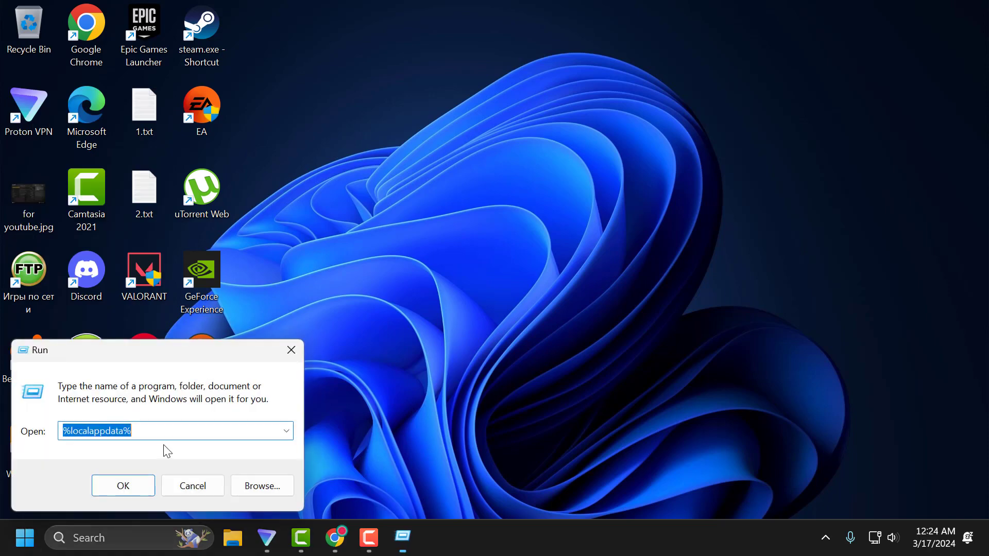
pyautogui.click(165, 433)
pyautogui.moveTo(165, 433); pyautogui.dragTo(12, 444)
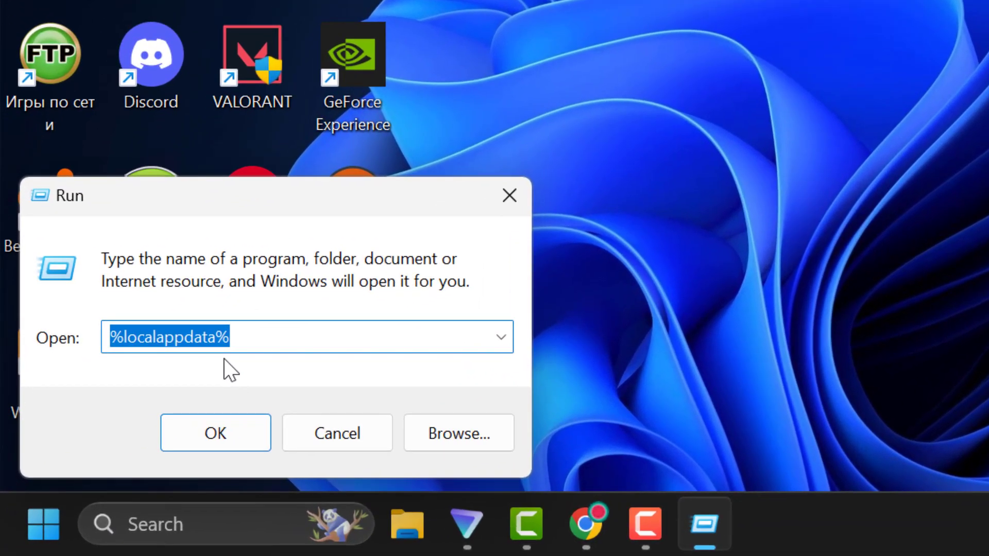
pyautogui.write('ncpa.cpl')
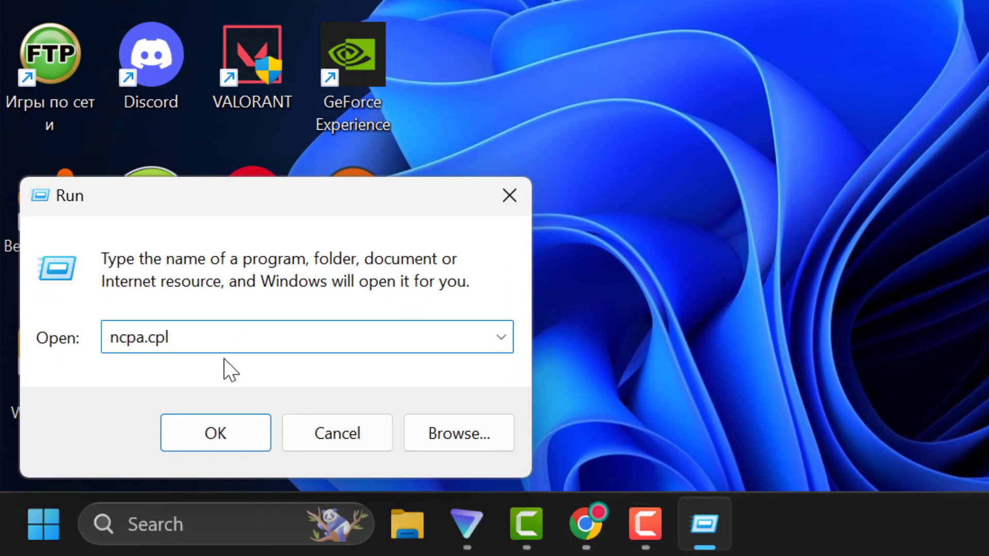
pyautogui.click(218, 432)
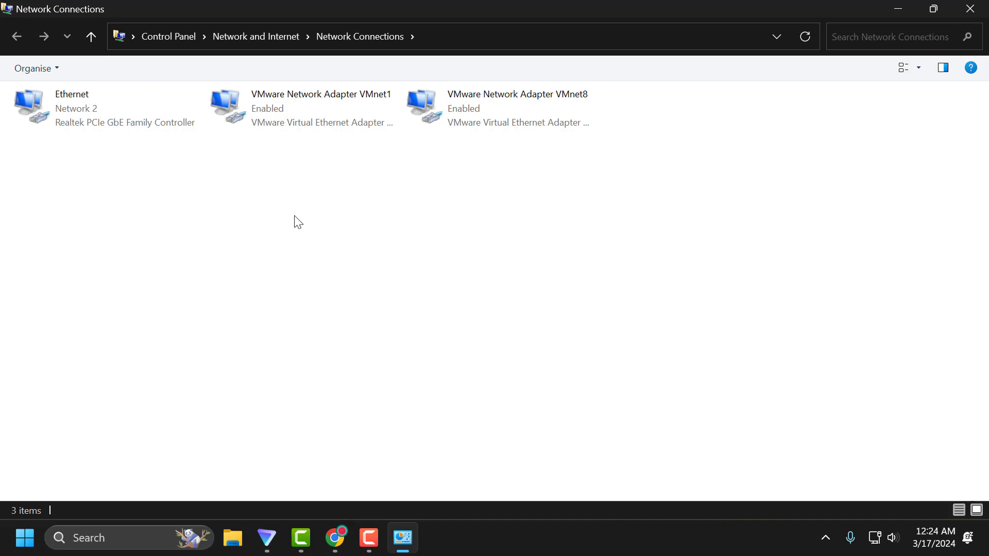
pyautogui.rightClick(156, 122)
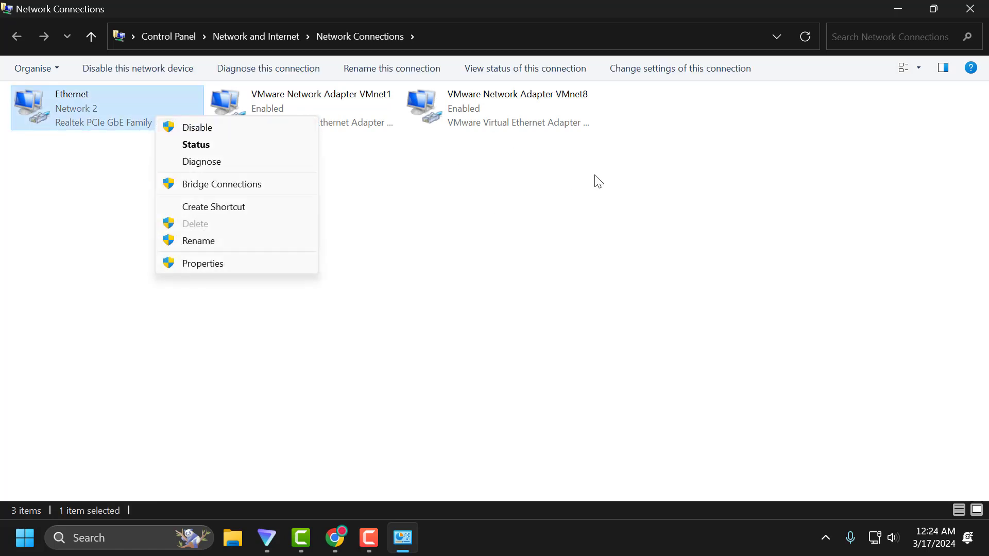
pyautogui.click(466, 227)
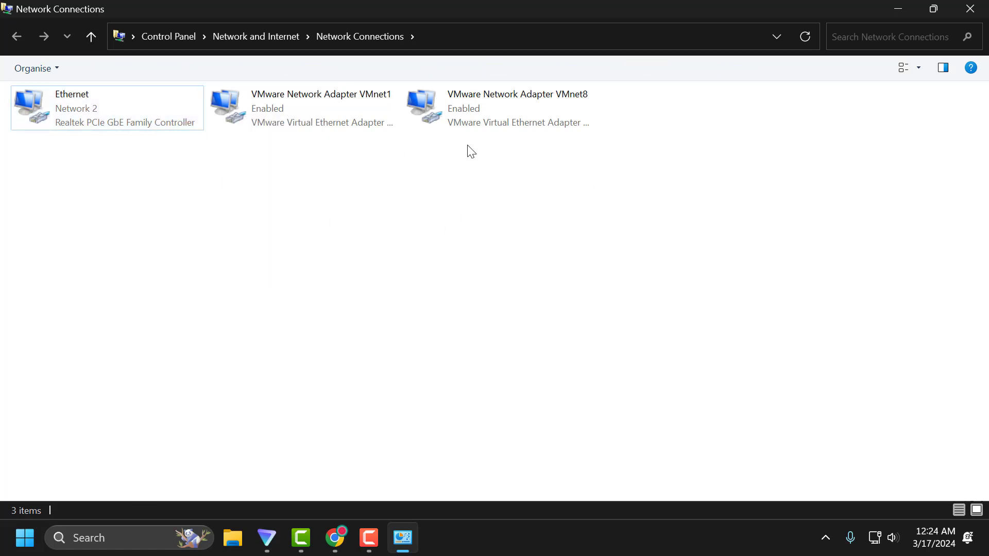
pyautogui.click(970, 9)
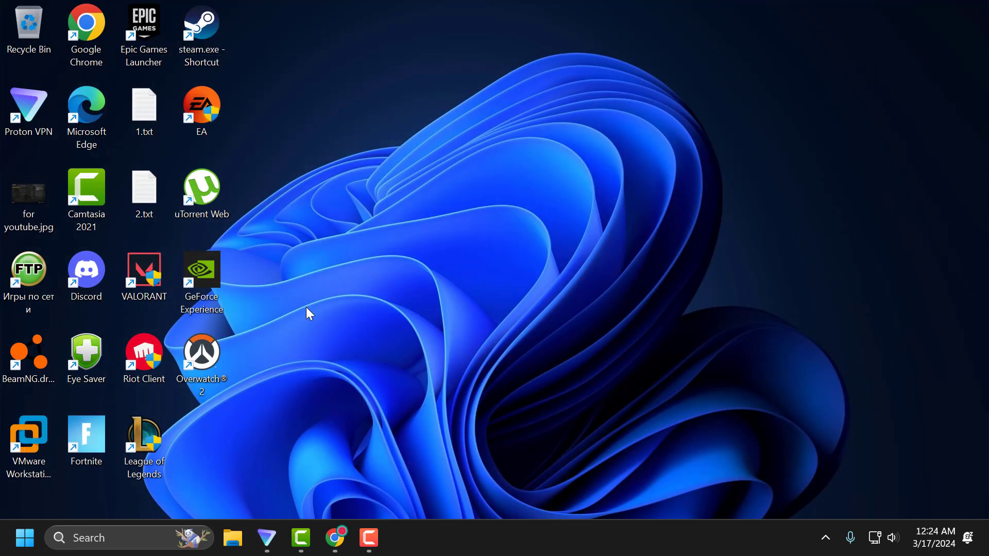
# - Open 'Turn Windows features on or off' and confirm it with Hyper-V left unchecked
pyautogui.click(194, 537)
pyautogui.write('window')
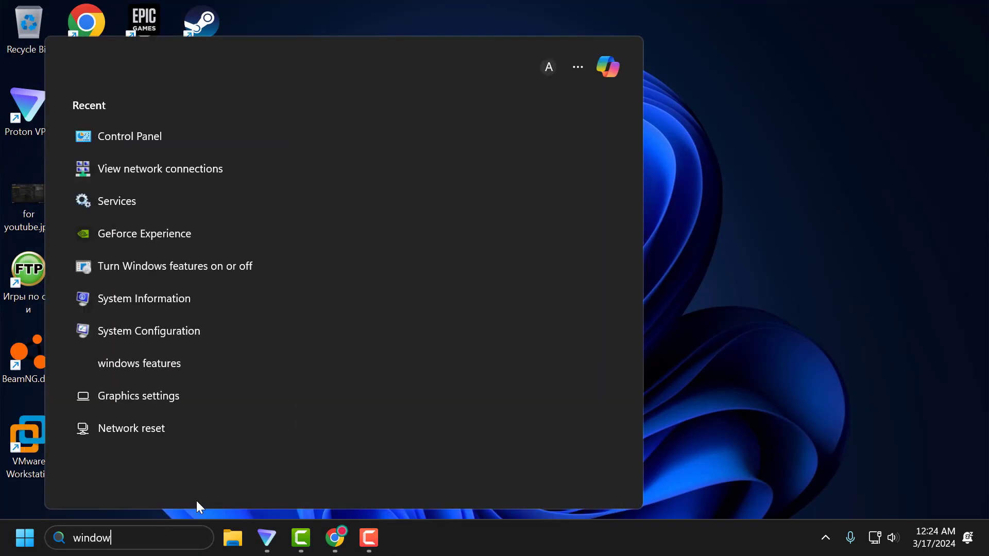
pyautogui.write('s fea')
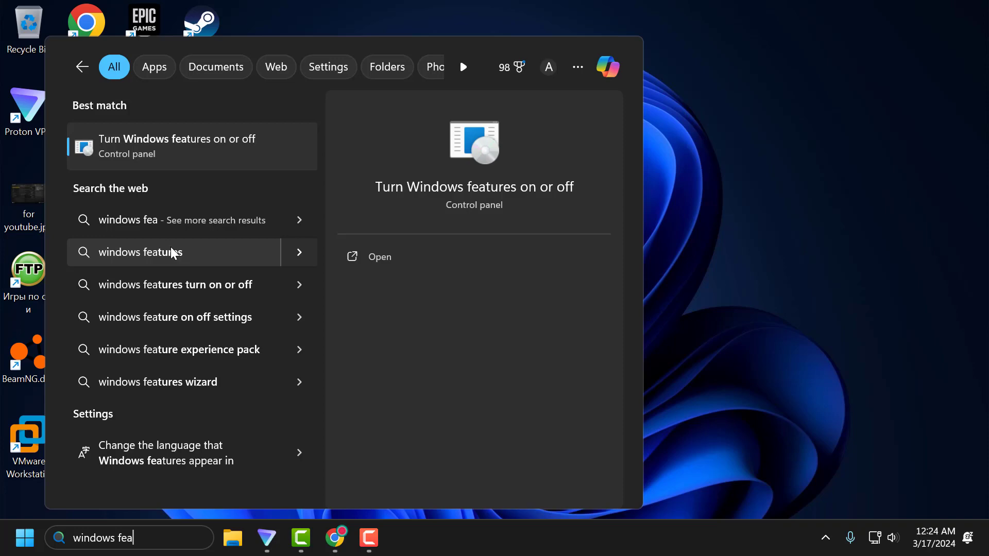
pyautogui.click(215, 148)
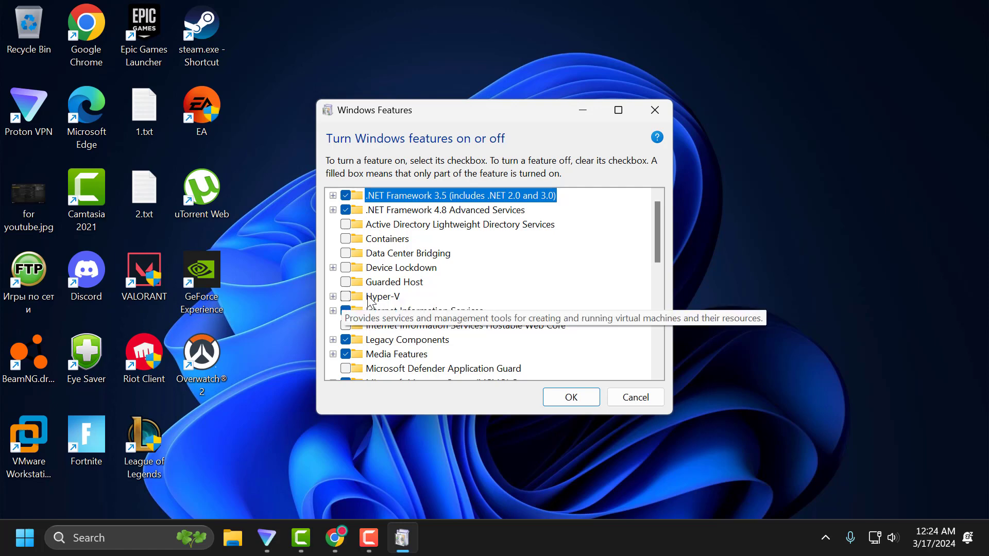
pyautogui.click(562, 405)
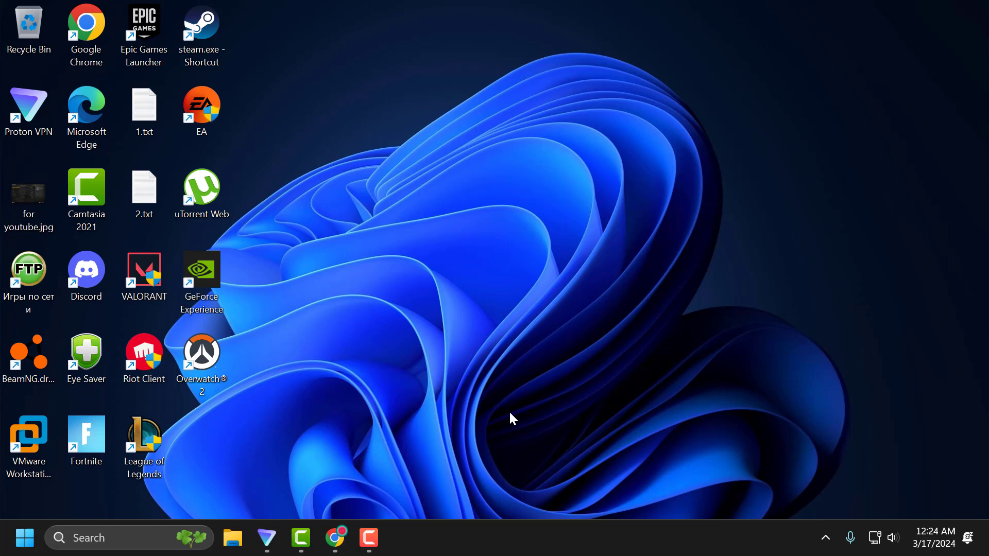
# - Open for youtube.jpg from the desktop and maximize the photo viewer window
pyautogui.doubleClick(39, 208)
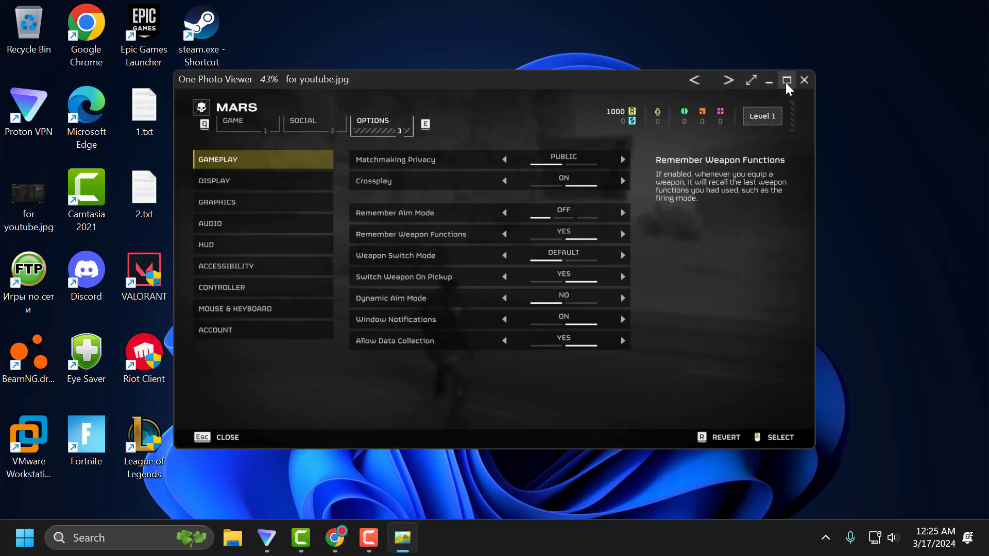
pyautogui.click(787, 81)
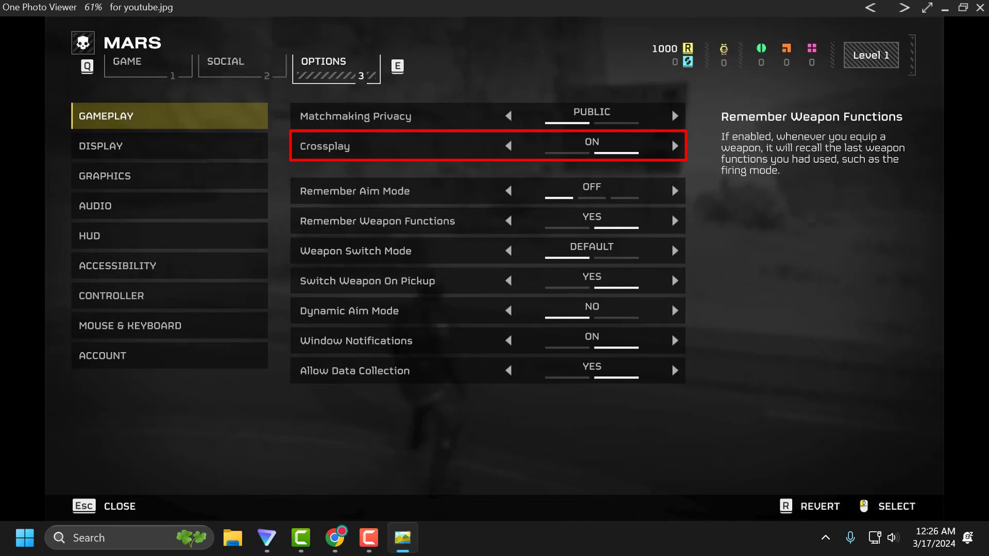
# - Close the photo viewer and reopen Network Connections by running ncpa.cpl
pyautogui.click(978, 12)
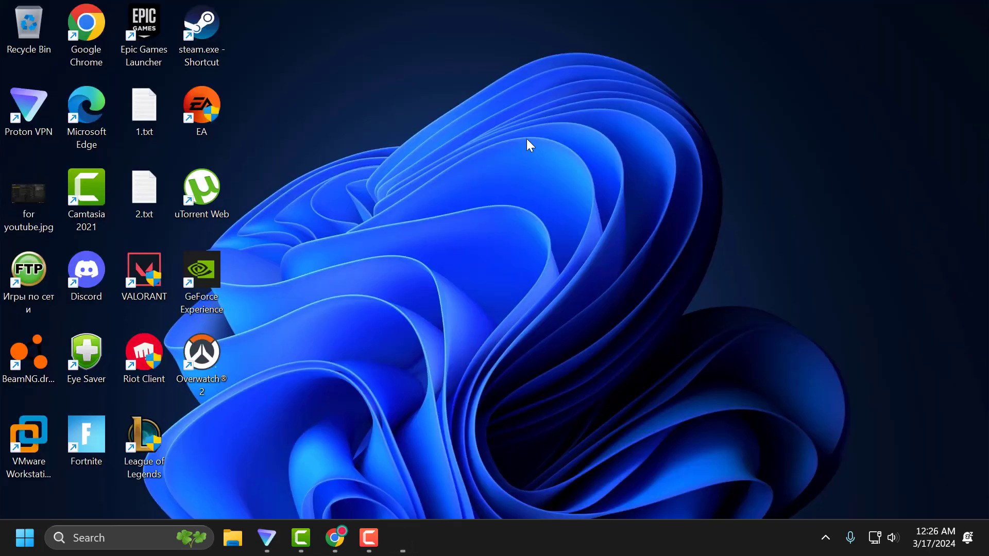
pyautogui.rightClick(23, 541)
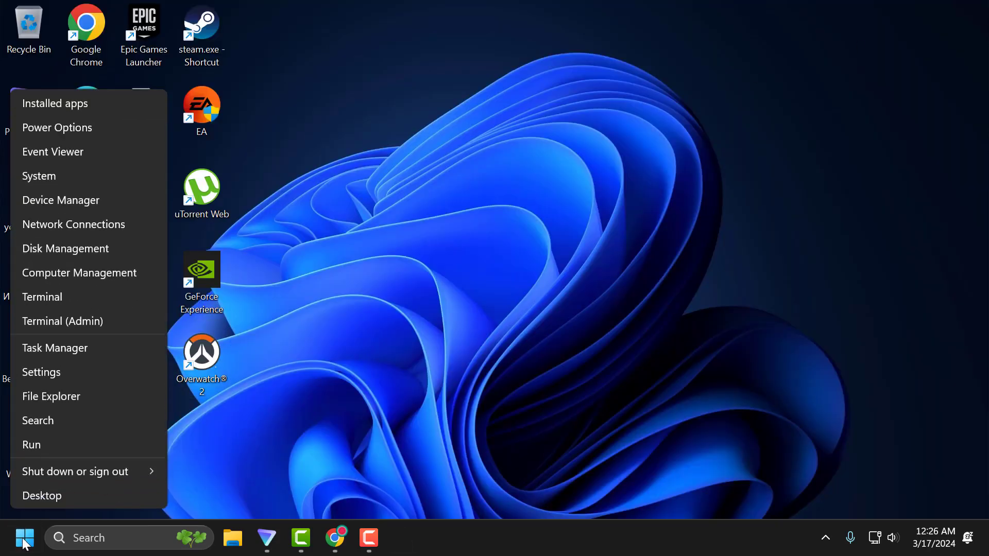
pyautogui.click(56, 447)
pyautogui.click(95, 431)
pyautogui.moveTo(94, 431); pyautogui.dragTo(51, 431)
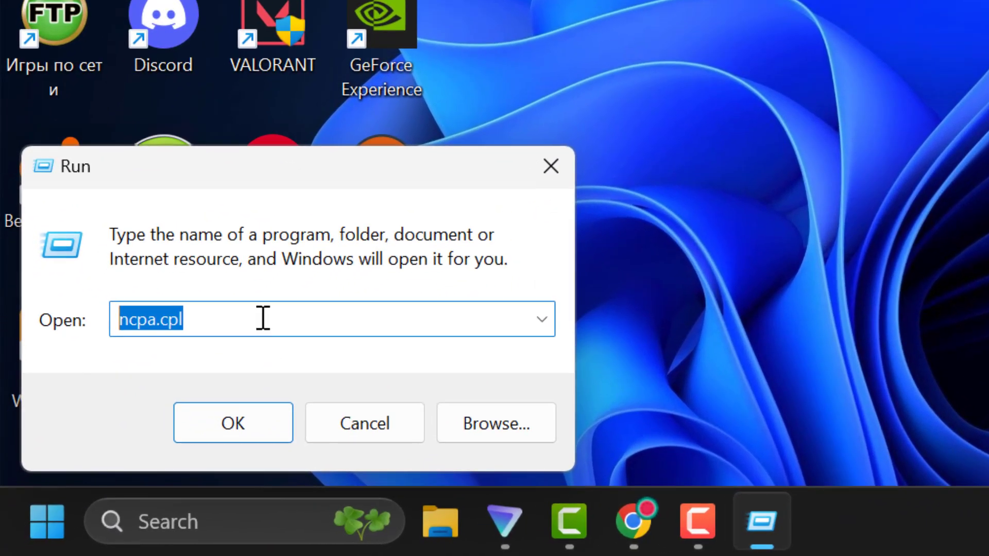
pyautogui.click(226, 316)
pyautogui.click(254, 424)
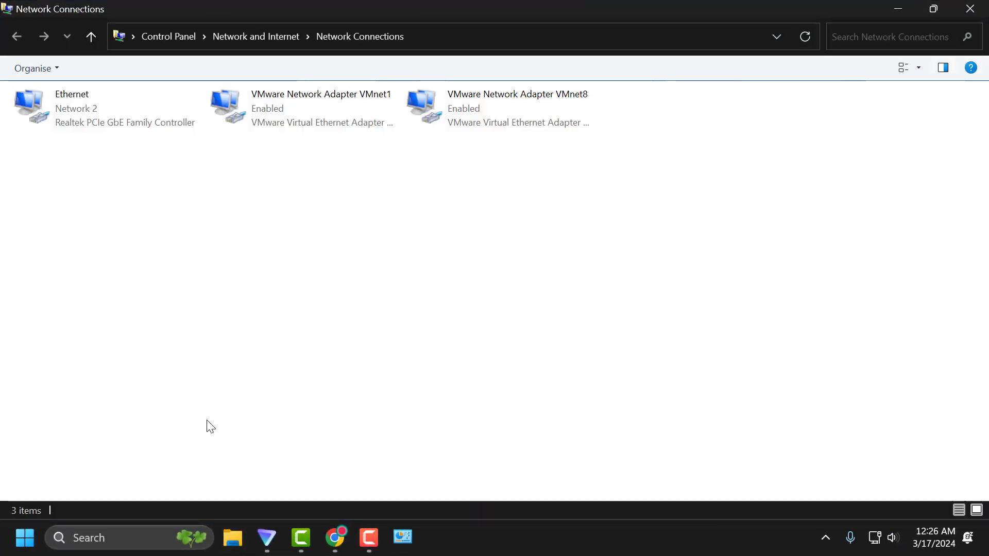
# - Open the Ethernet connection's Properties and select Internet Protocol Version 4 (TCP/IPv4)
pyautogui.rightClick(89, 114)
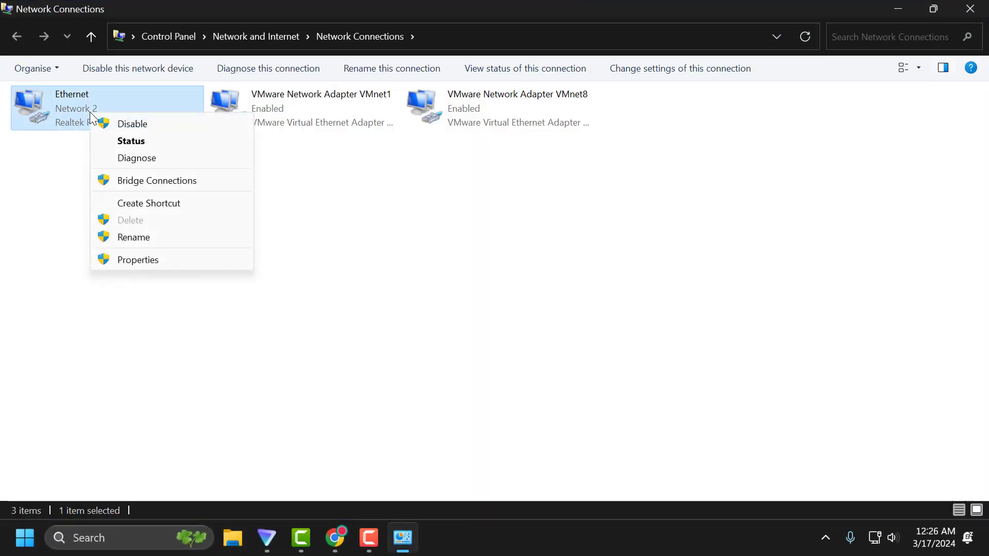
pyautogui.click(135, 261)
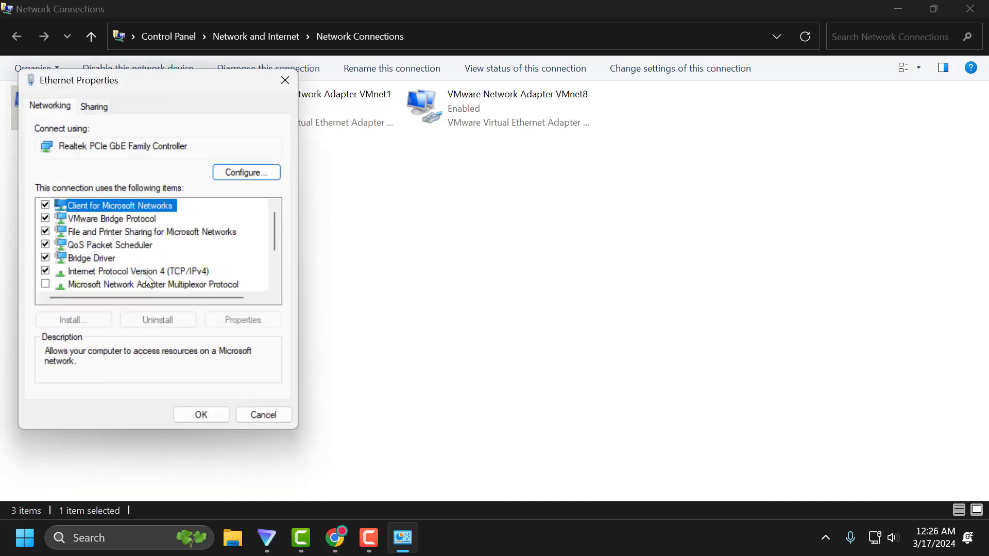
pyautogui.scroll(-2, 109, 247)
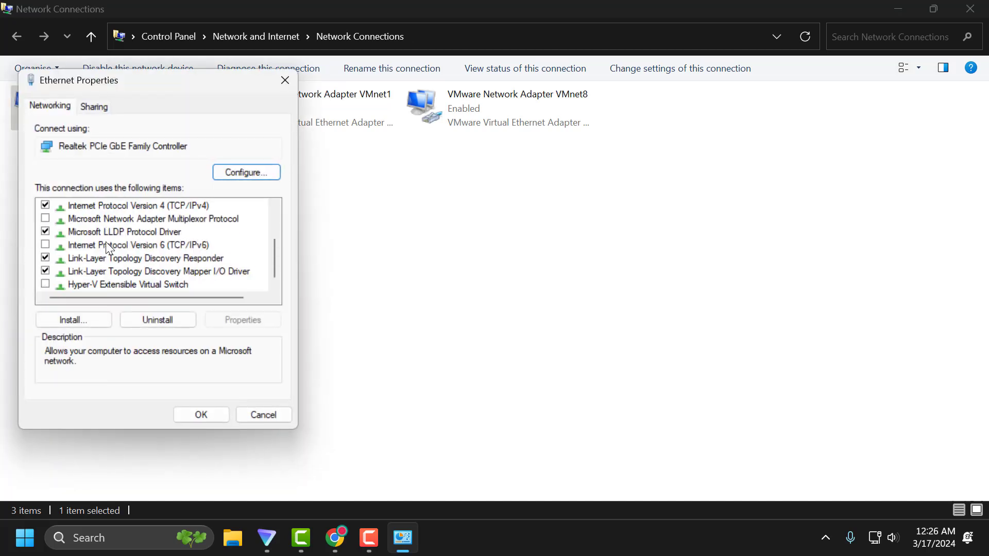
pyautogui.scroll(1, 77, 286)
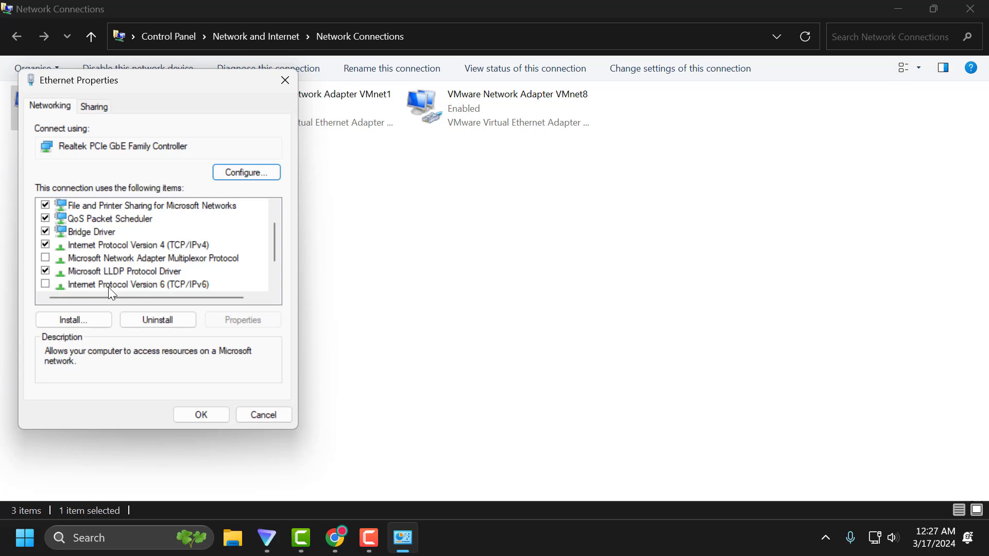
pyautogui.click(79, 246)
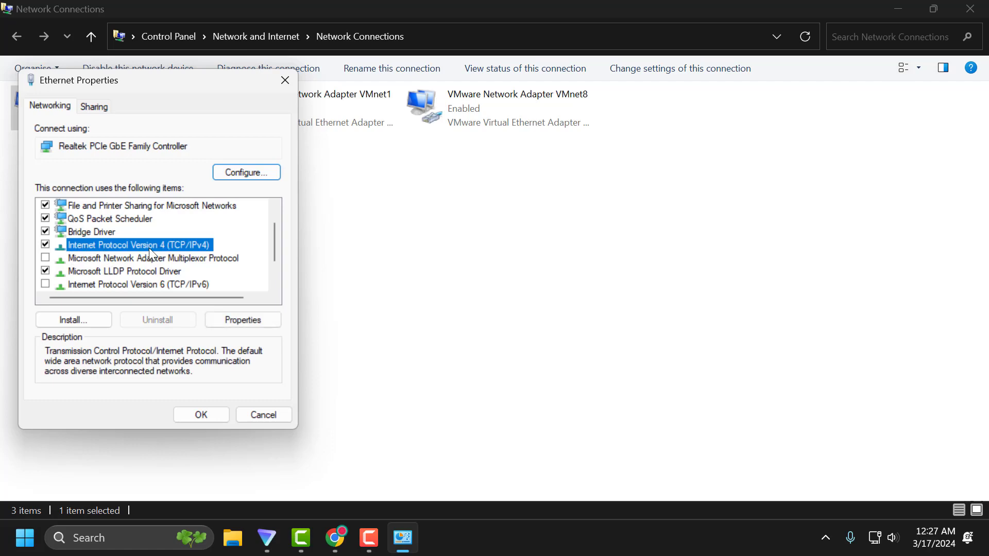
# - Set Ethernet's IPv4 DNS servers to 8.8.8.8 and 8.8.4.4, then close the properties
pyautogui.click(233, 320)
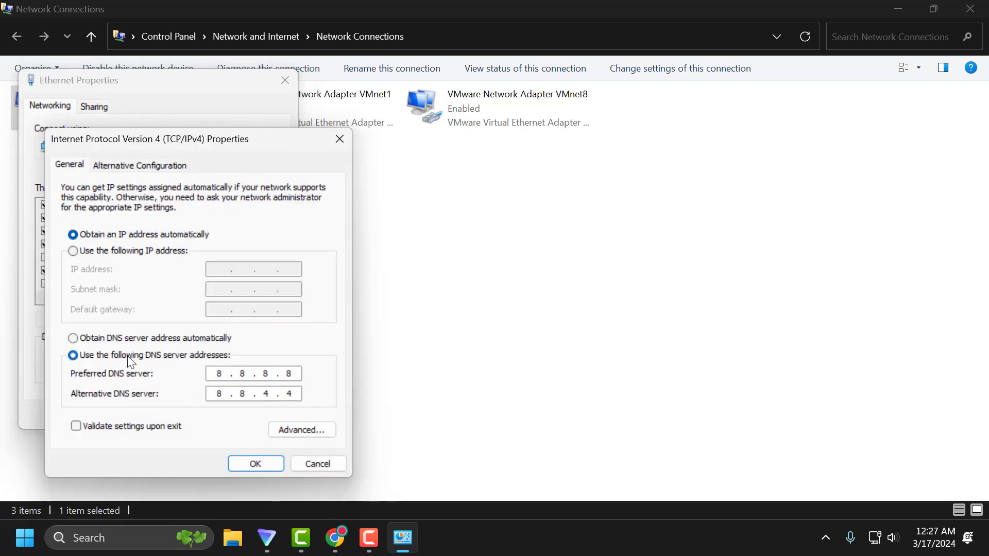
pyautogui.click(73, 338)
pyautogui.click(73, 355)
pyautogui.write('8.8.8.8')
pyautogui.click(229, 394)
pyautogui.write('8.8.4')
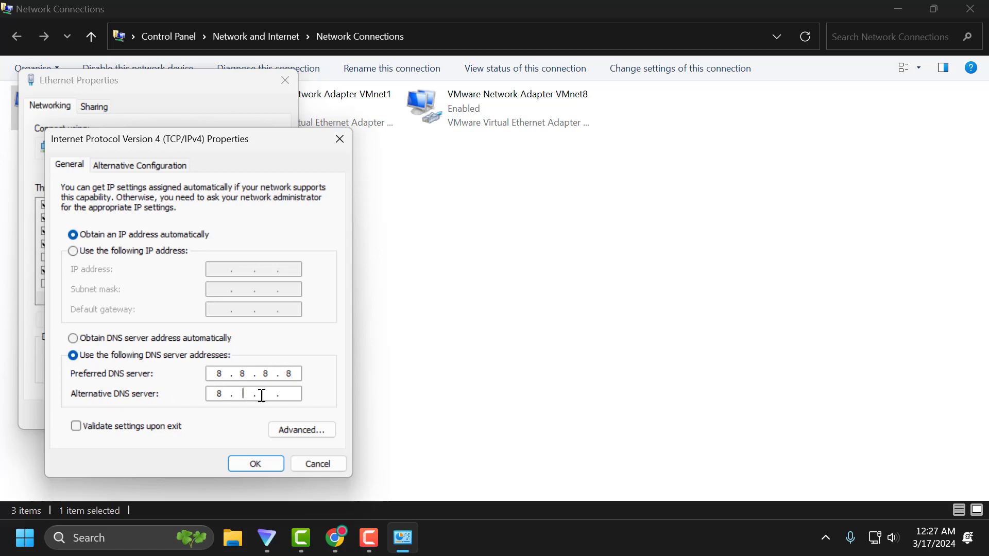
pyautogui.write('.4')
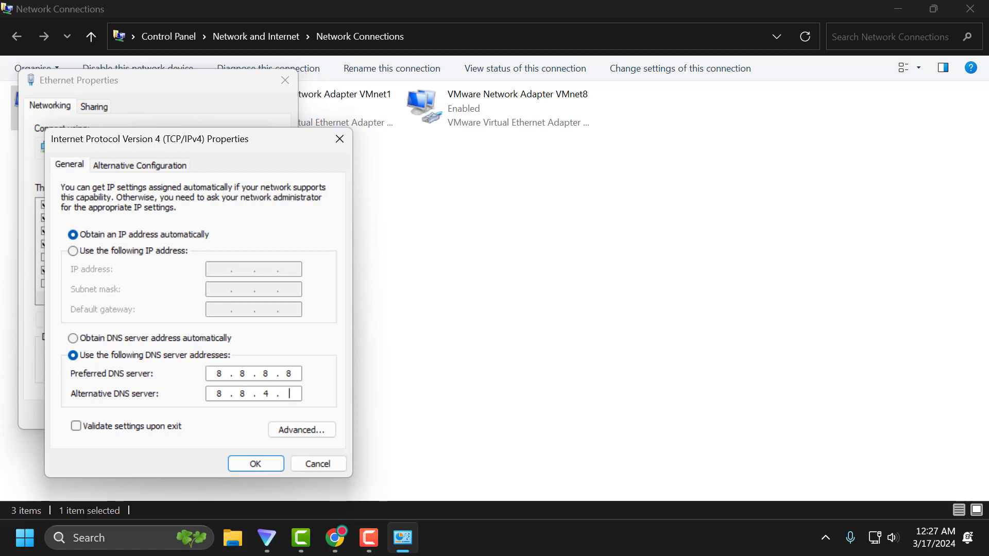
pyautogui.click(255, 464)
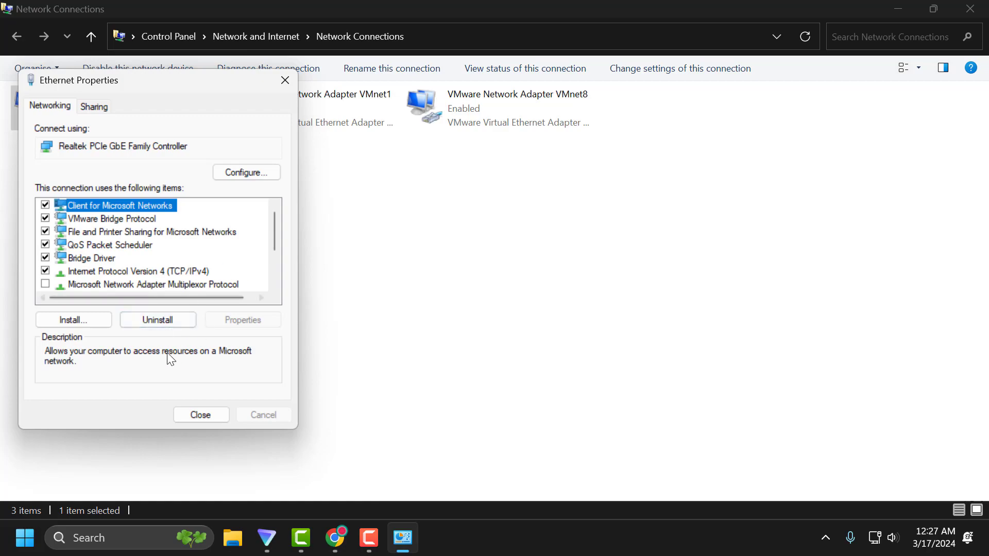
pyautogui.click(207, 422)
pyautogui.click(968, 8)
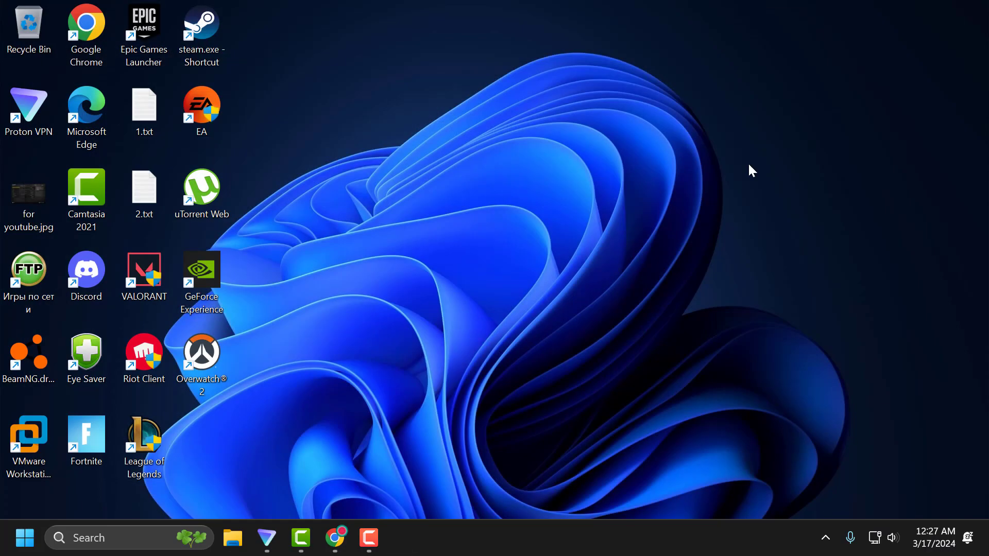
pyautogui.click(336, 538)
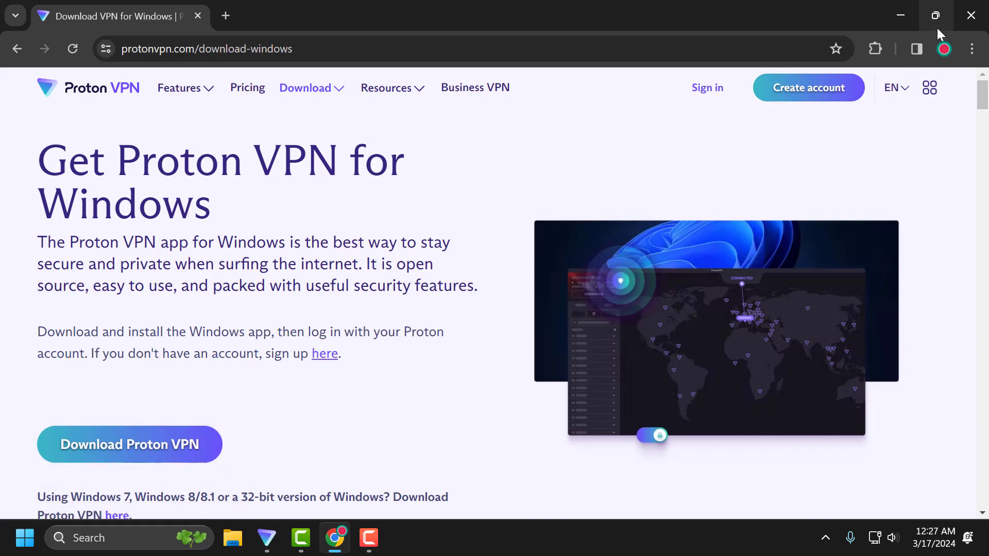
# - Quick Connect Proton VPN to free server NL-FREE#191101 and minimize the app
pyautogui.click(911, 13)
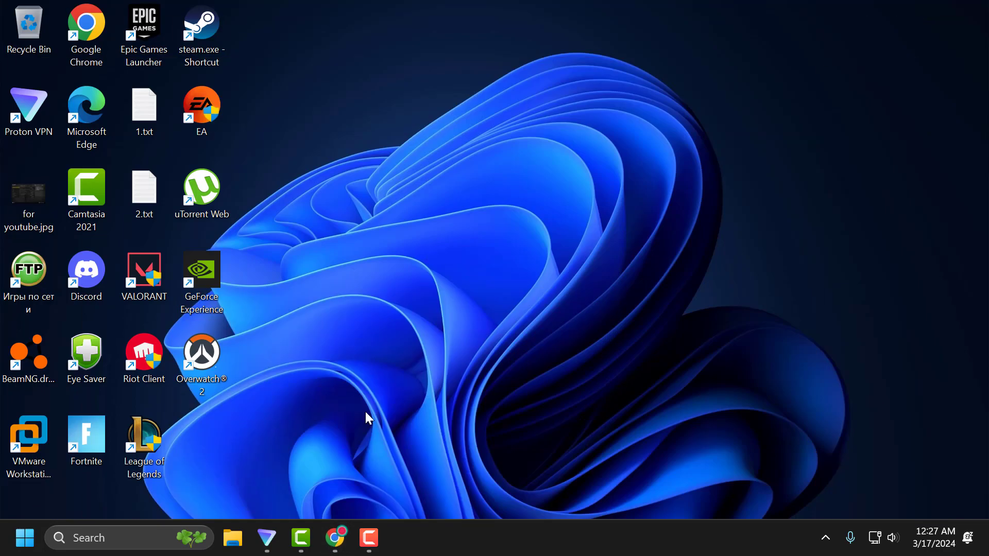
pyautogui.click(267, 538)
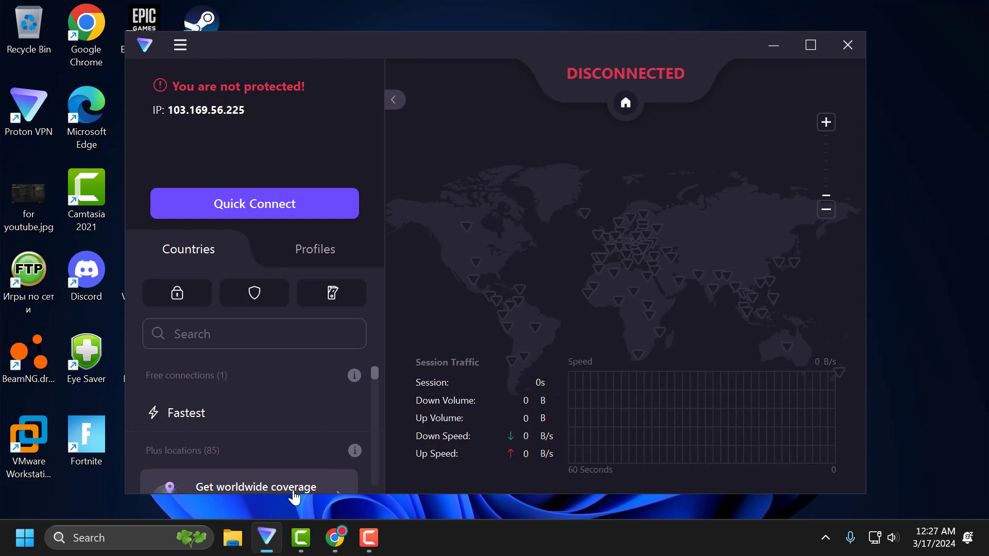
pyautogui.click(260, 209)
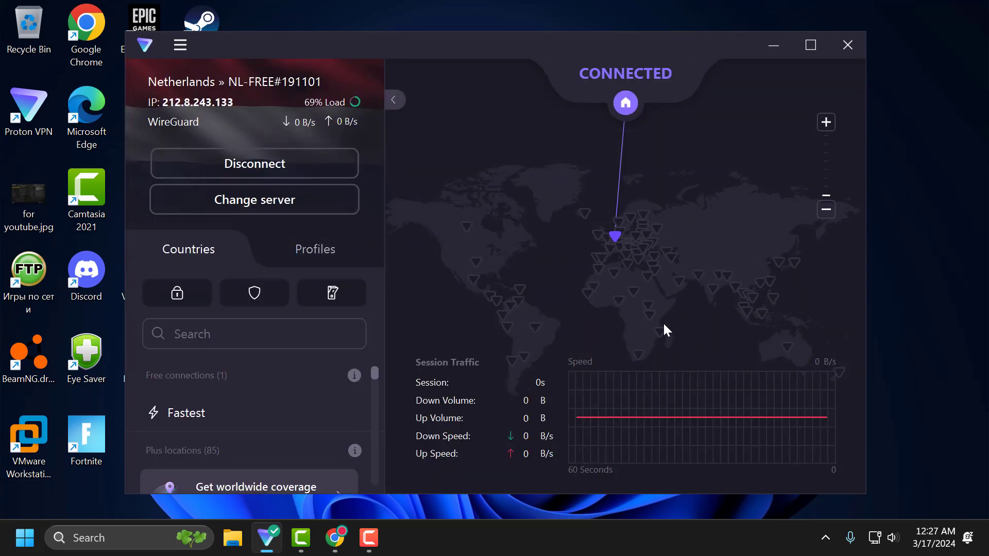
pyautogui.click(774, 46)
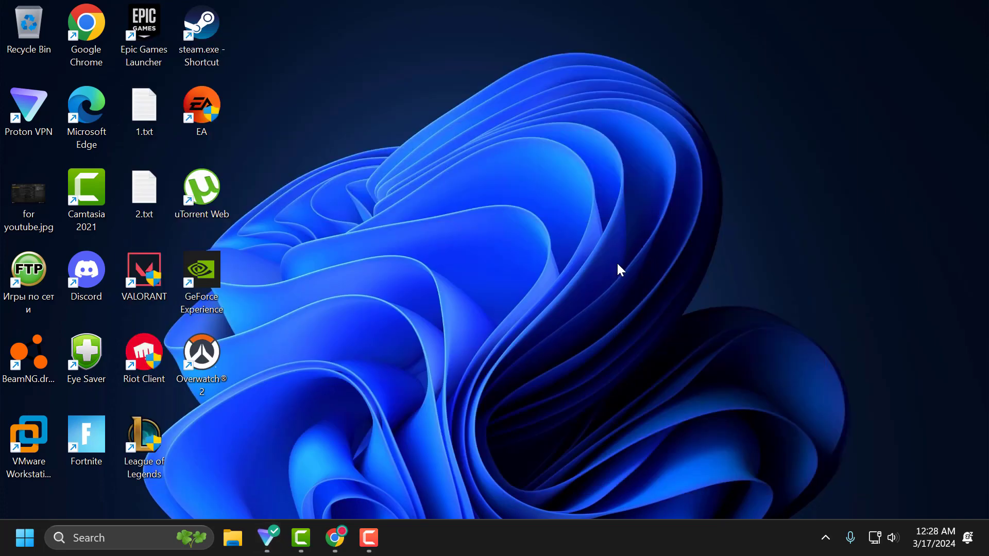